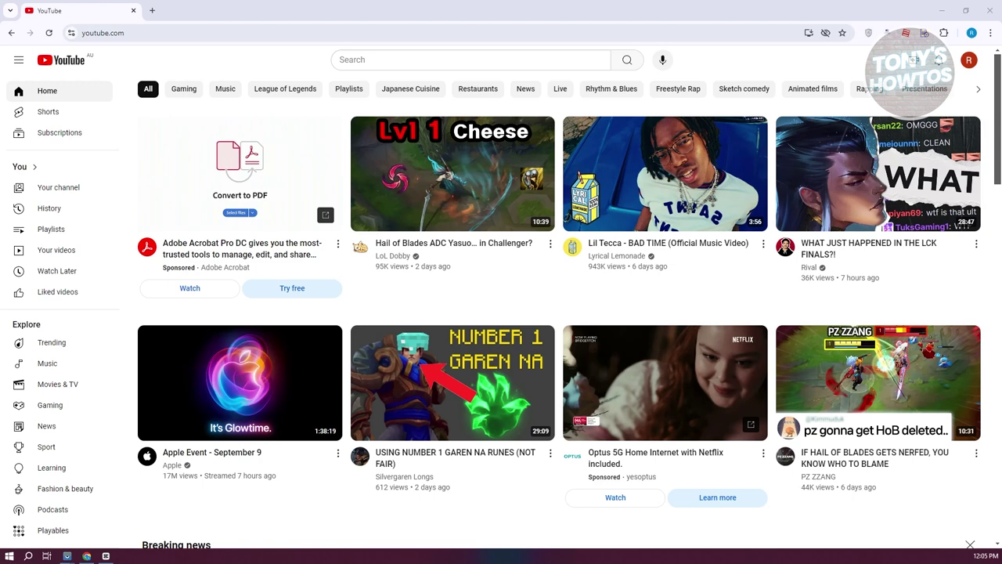
# Go to YouTube Studio's Content list and open the 0:19 'mixkit group of hip hop dancers 40369' video's details.
pyautogui.click(969, 59)
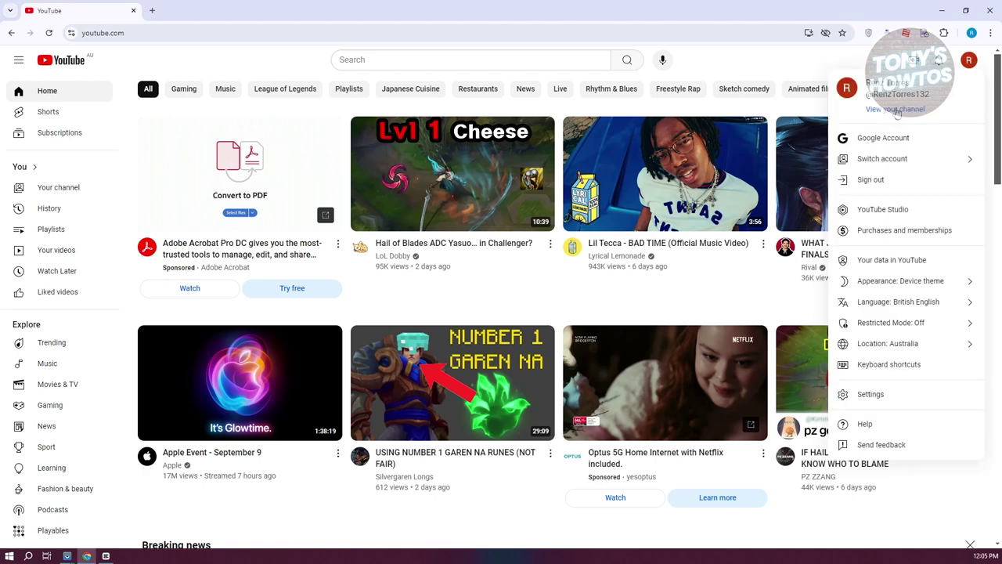
pyautogui.click(883, 209)
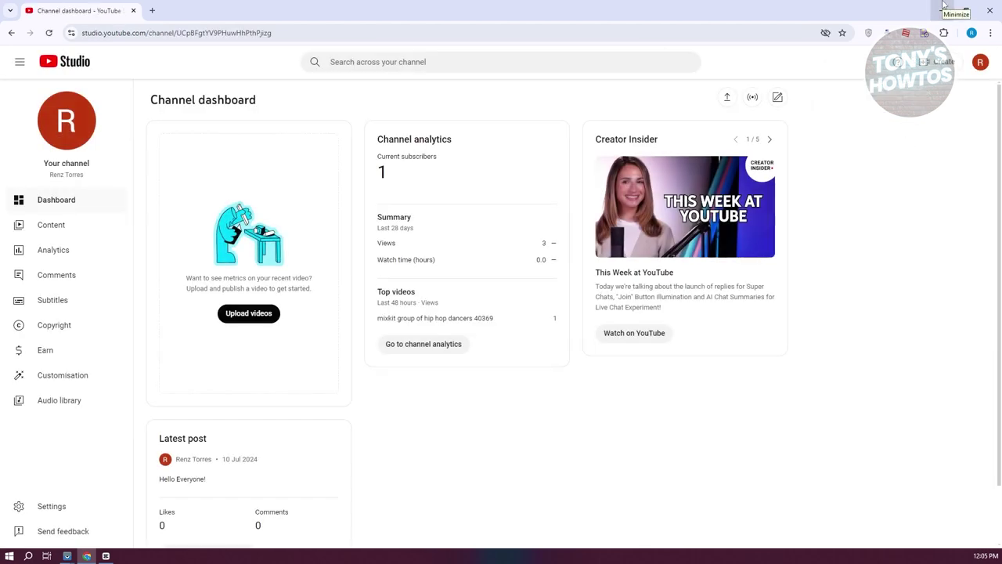
pyautogui.click(41, 228)
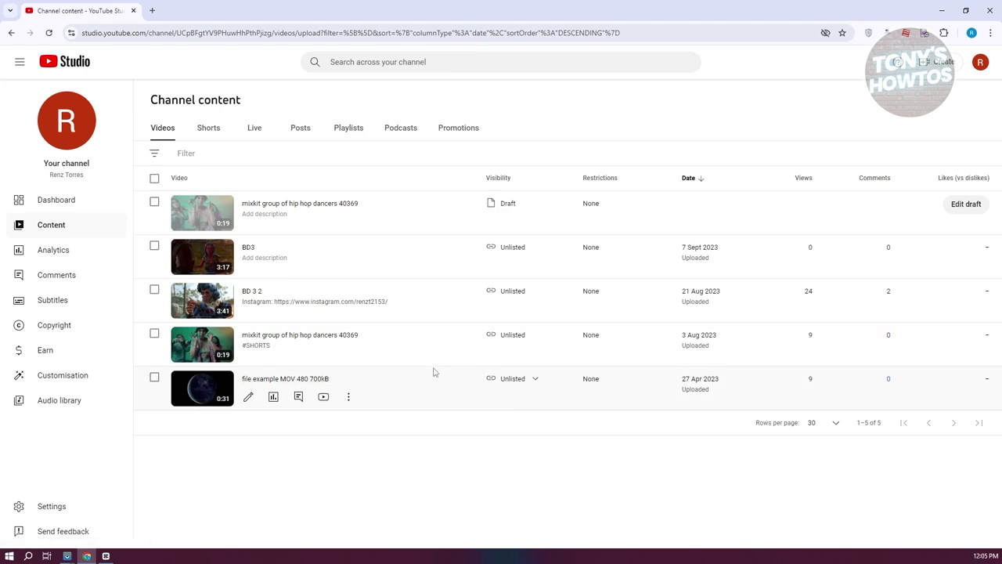
pyautogui.click(350, 337)
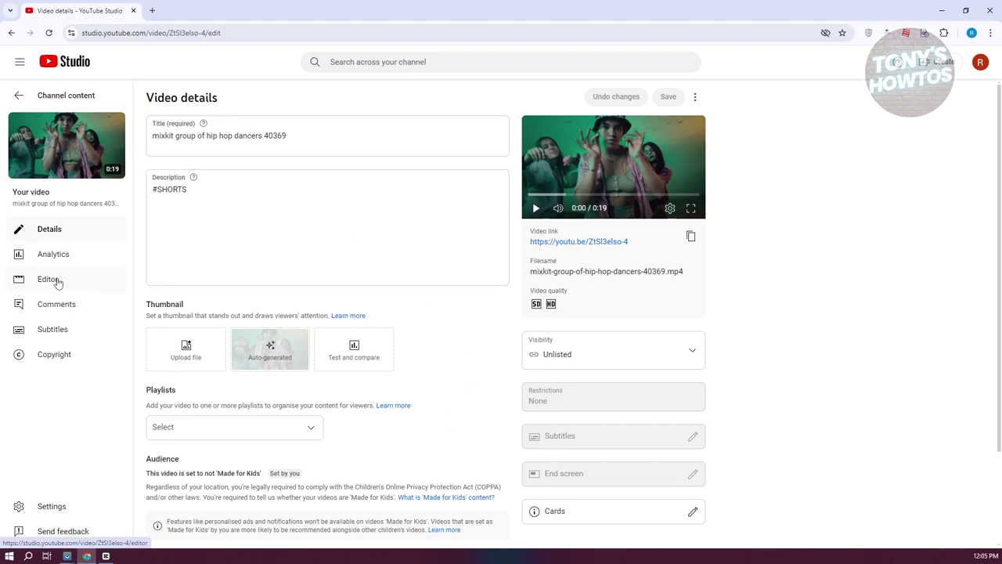
# View the hip hop dancers video in the Video editor, then return to Channel content.
pyautogui.click(49, 279)
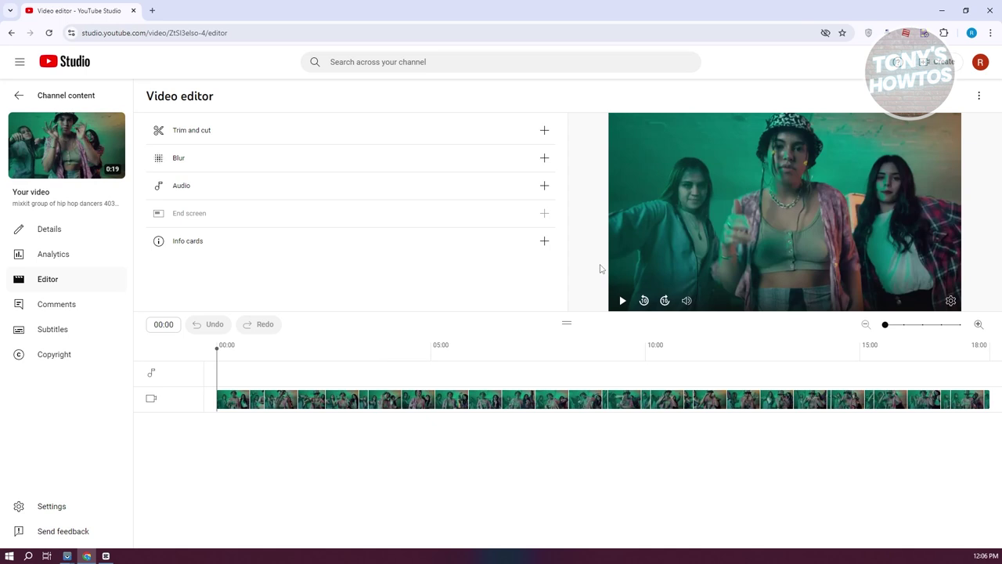
pyautogui.rightClick(522, 275)
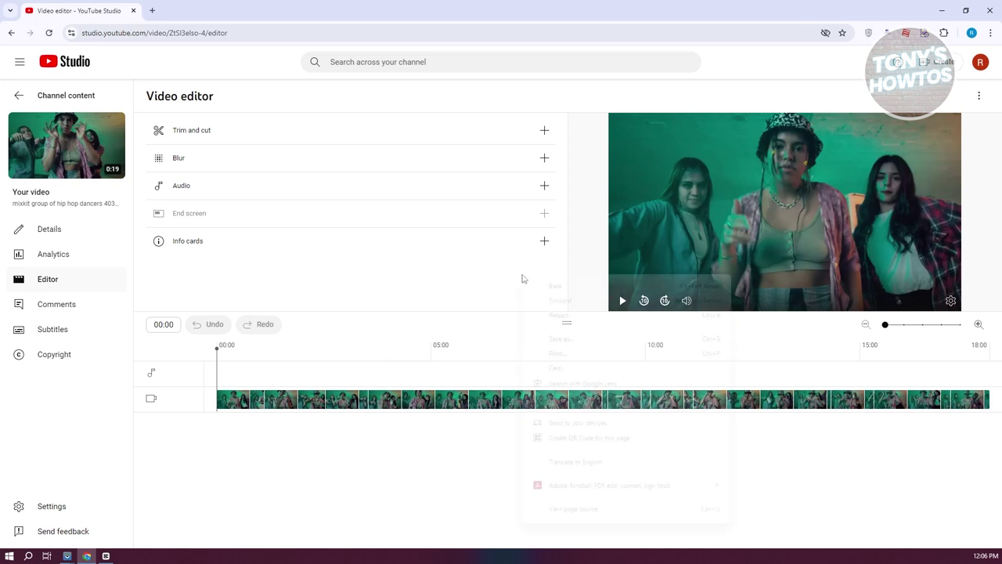
pyautogui.moveTo(615, 475)
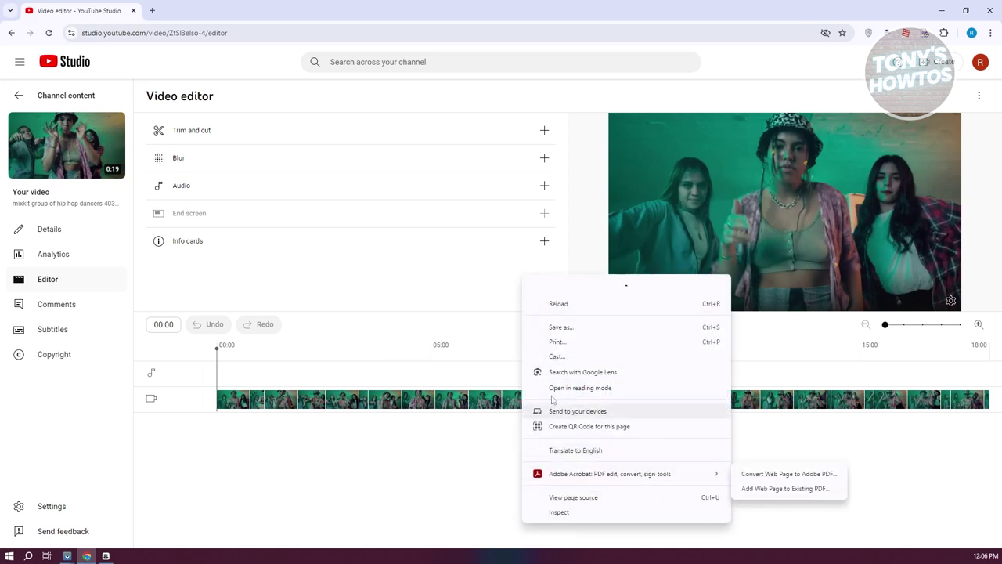
pyautogui.click(498, 345)
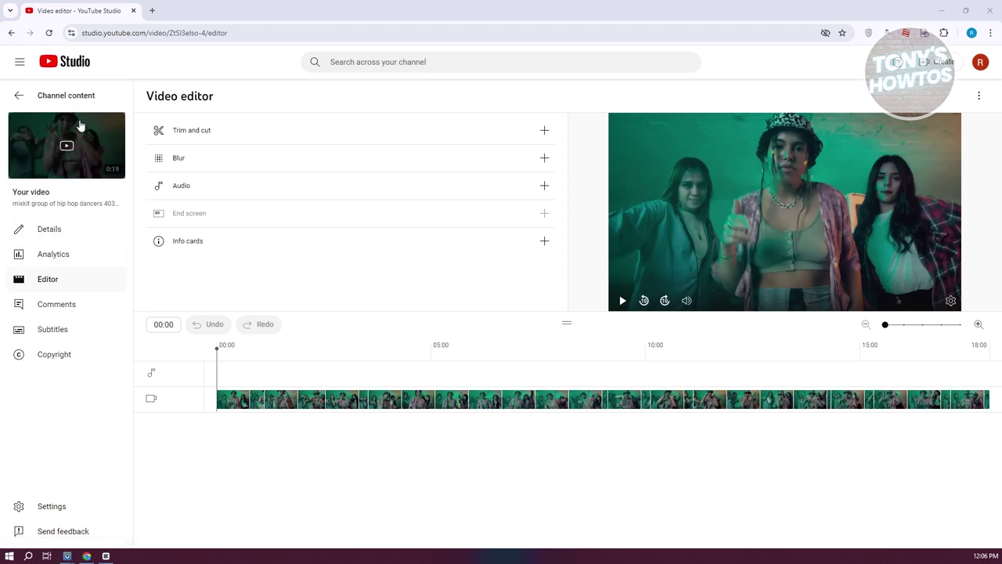
pyautogui.click(40, 101)
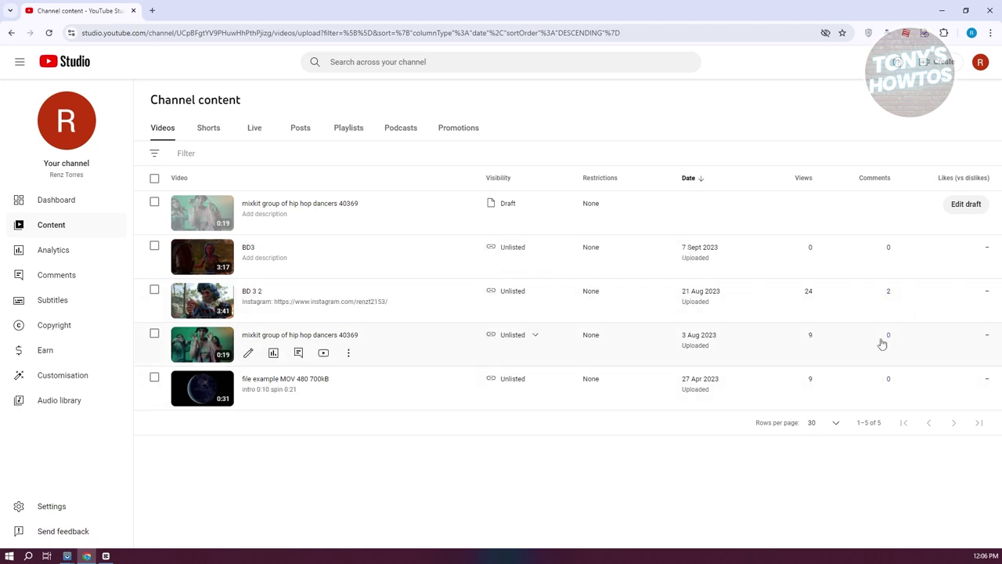
# Download the hip hop dancers video as an mp4 from its row's options menu.
pyautogui.click(348, 353)
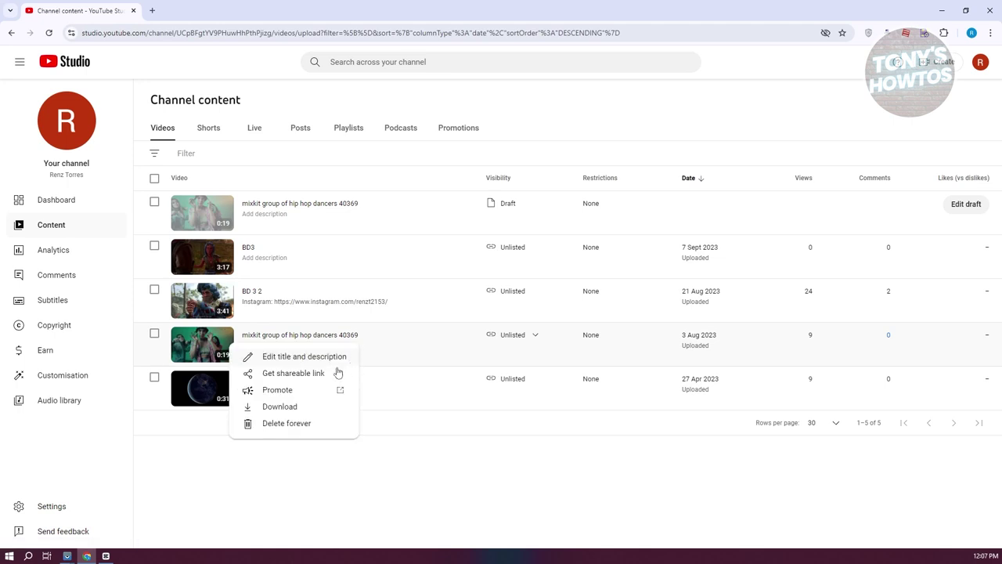
pyautogui.click(294, 407)
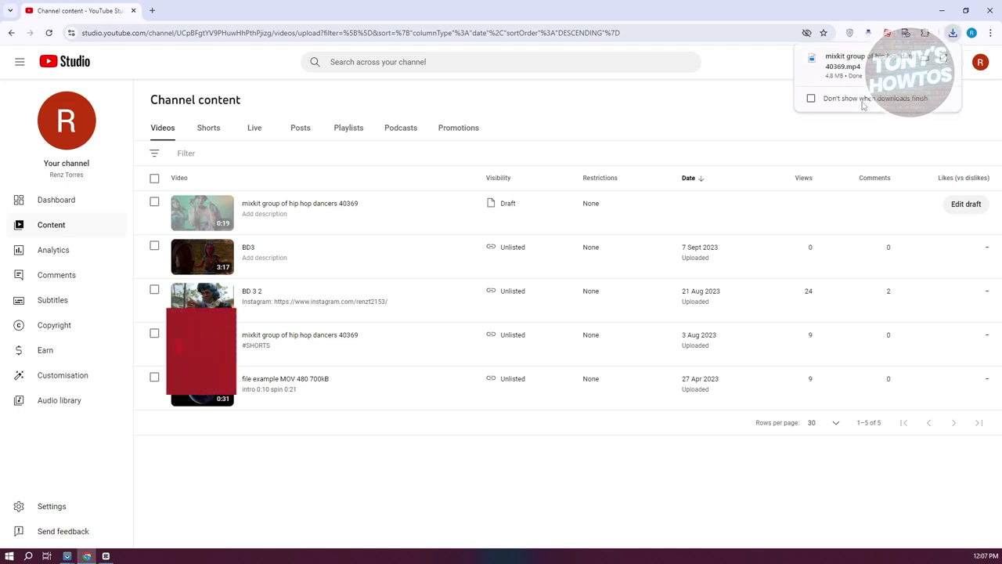
pyautogui.click(106, 555)
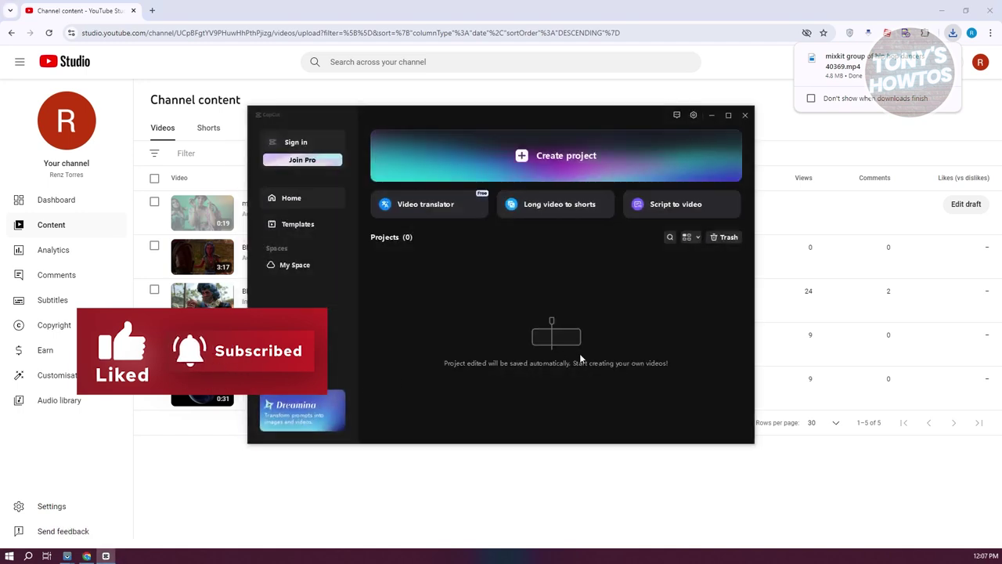
pyautogui.hotkey('alt', 'F4')
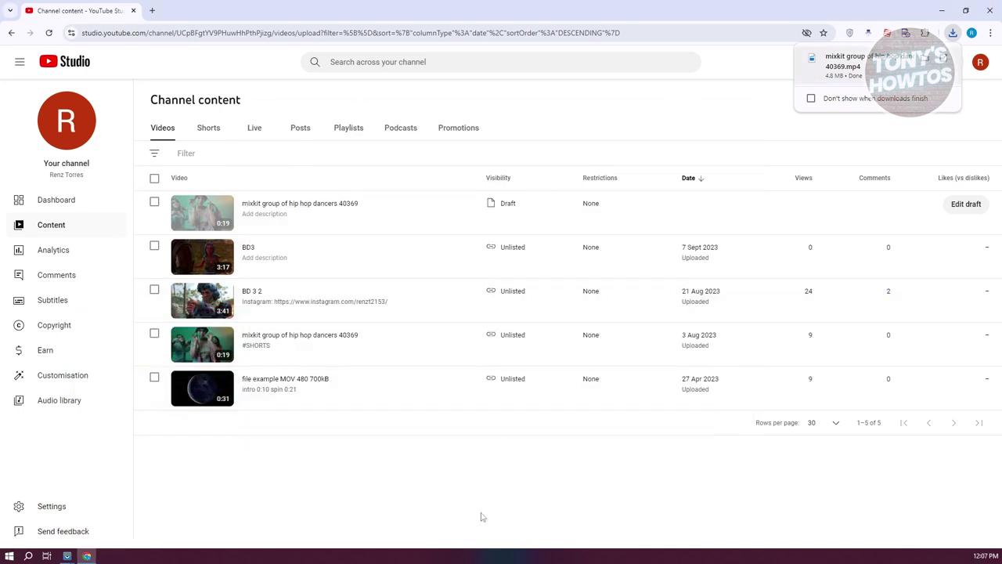
# Confirm the finished download in Chrome, minimize Chrome, and exit CapCut's Import materials tour.
pyautogui.click(954, 33)
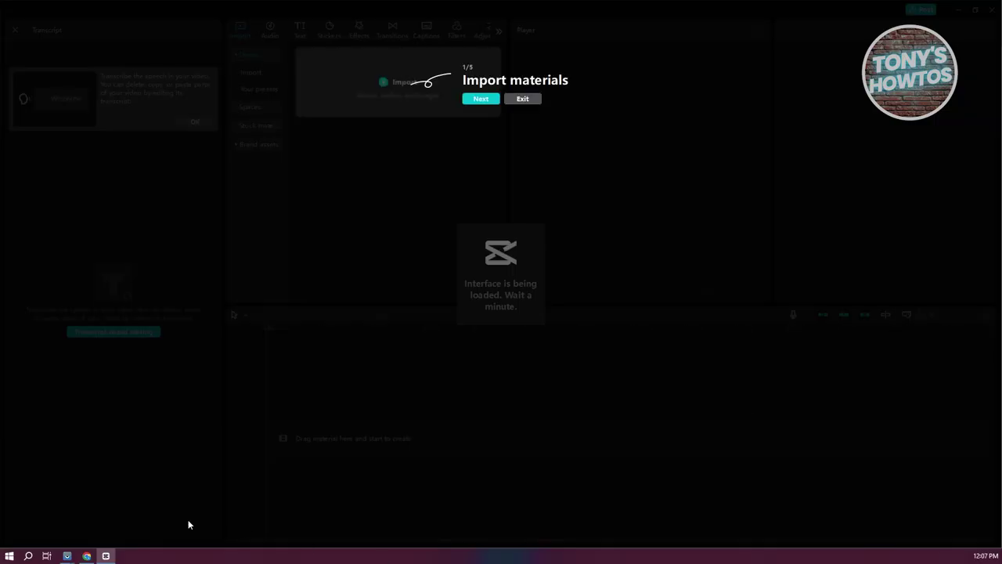
pyautogui.click(87, 555)
pyautogui.click(953, 34)
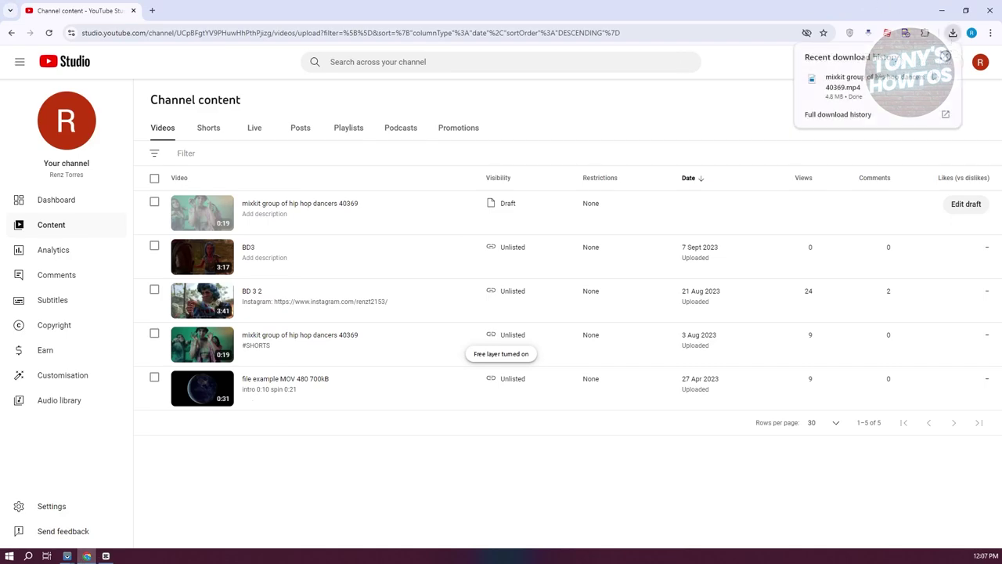
pyautogui.click(941, 10)
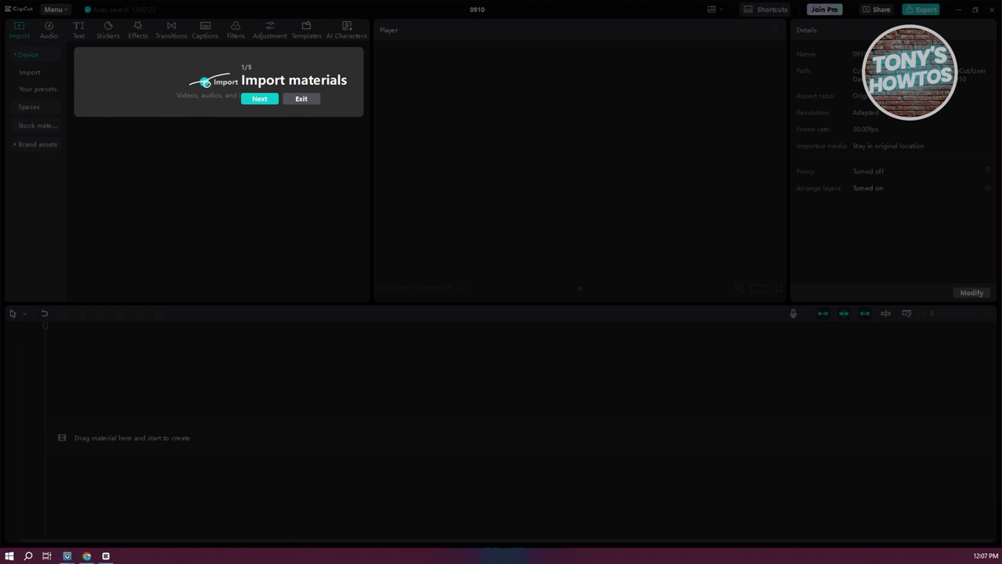
pyautogui.click(301, 99)
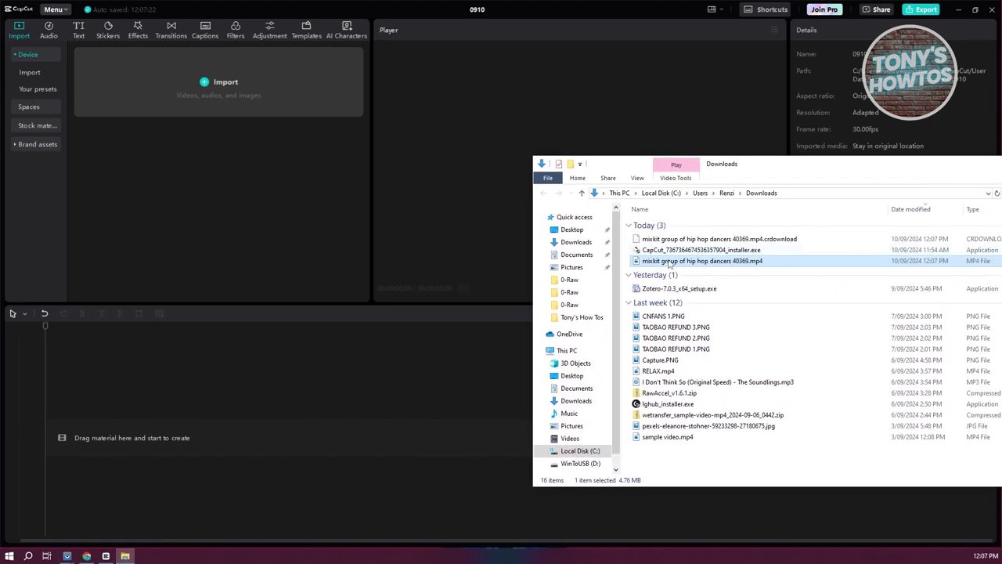
# Import the hip hop dancers 40369 mp4 from Downloads into CapCut's media.
pyautogui.moveTo(670, 265); pyautogui.dragTo(253, 92)
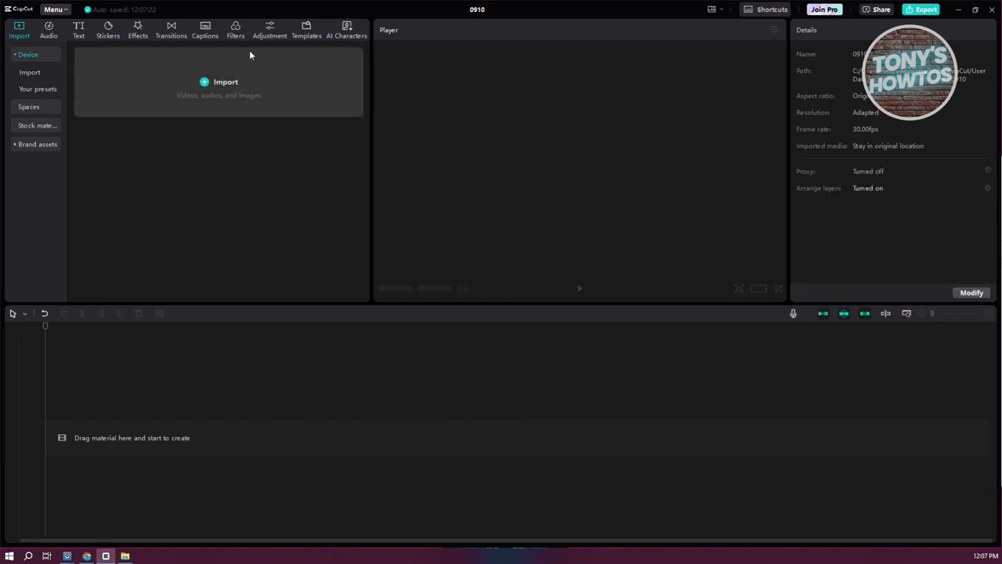
pyautogui.click(251, 55)
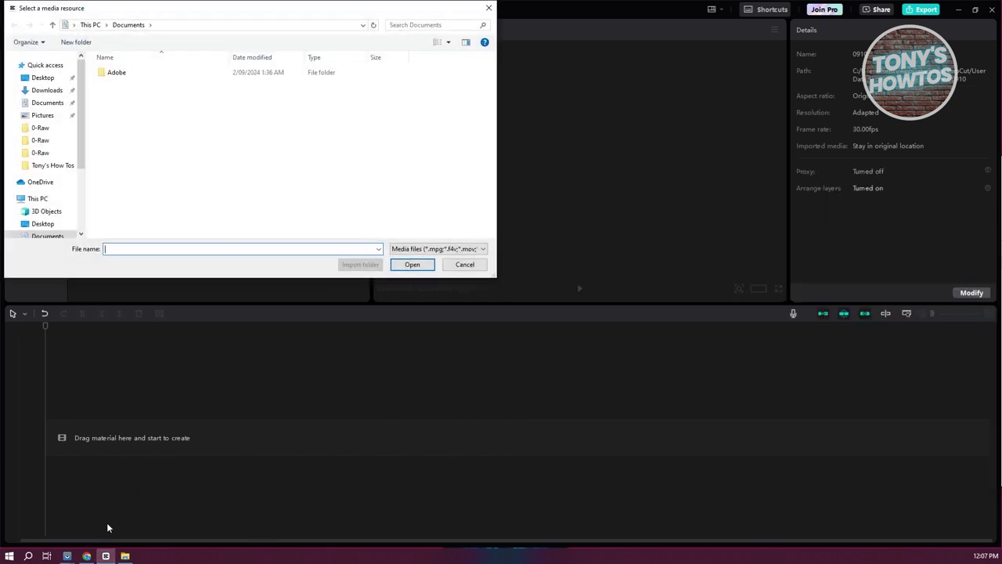
pyautogui.click(51, 90)
pyautogui.click(154, 87)
pyautogui.click(409, 264)
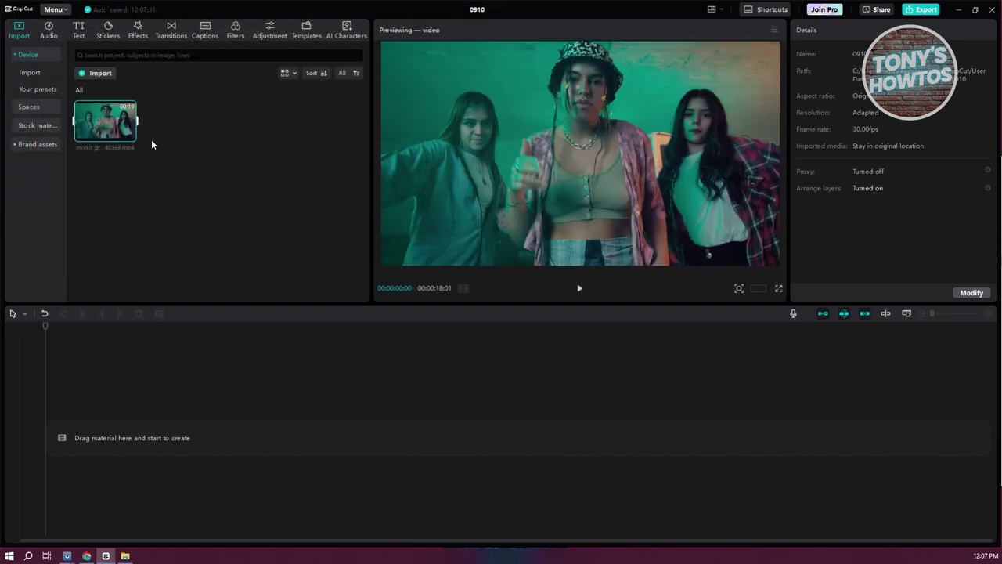
# Place the dancers clip at the start of the timeline track and select it.
pyautogui.moveTo(110, 147); pyautogui.dragTo(130, 440)
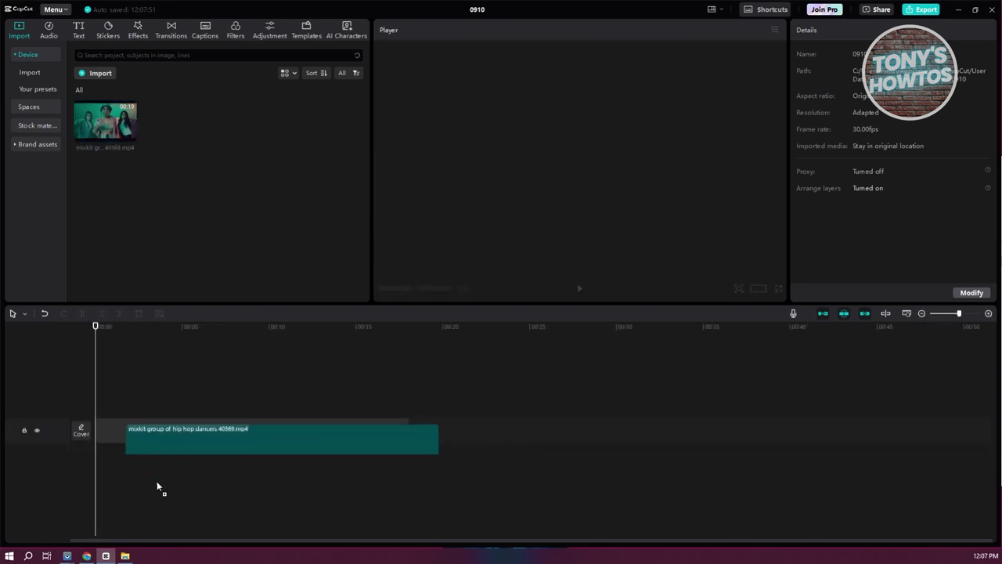
pyautogui.moveTo(310, 429); pyautogui.dragTo(311, 423)
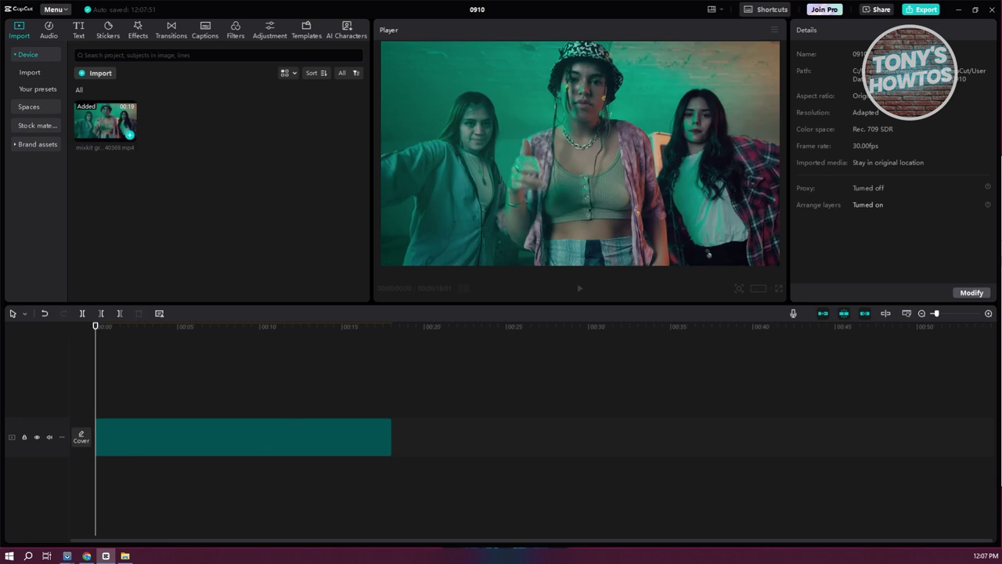
pyautogui.click(373, 437)
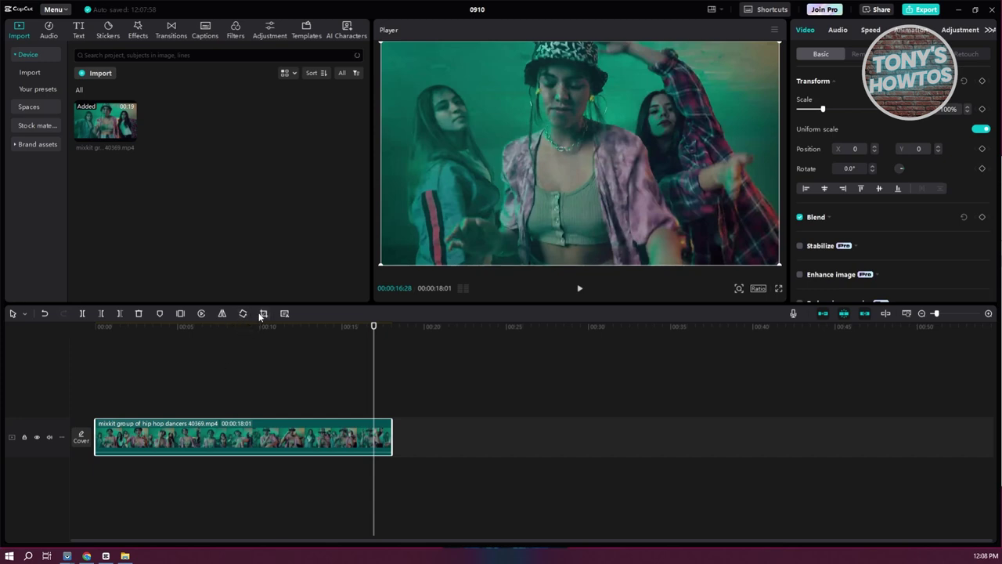
# Rotate the dancers clip 90 degrees, leaving it unmirrored.
pyautogui.click(223, 316)
pyautogui.click(224, 317)
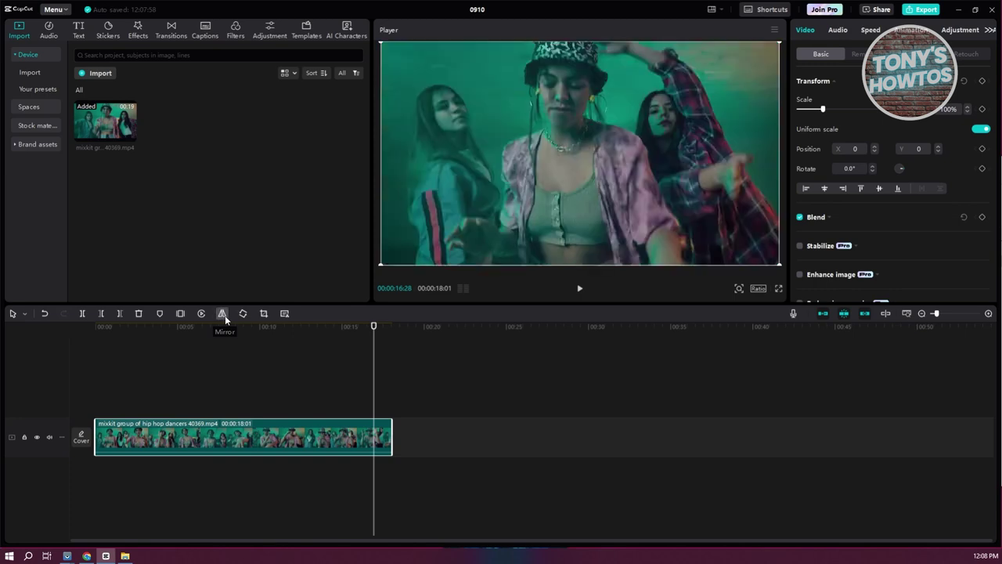
pyautogui.click(240, 318)
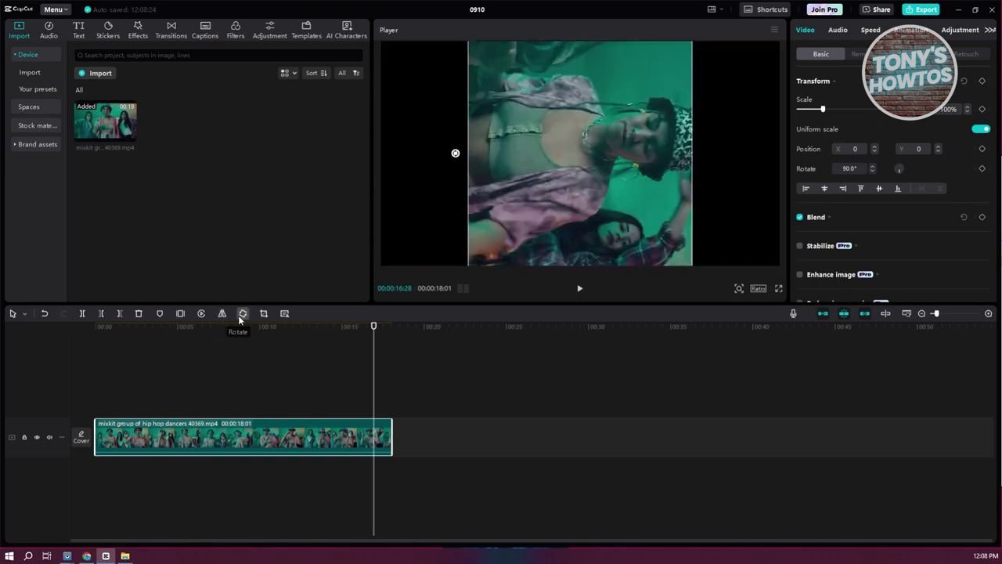
# Set the project ratio to 9:16 and enlarge the clip to fill the vertical frame.
pyautogui.click(758, 289)
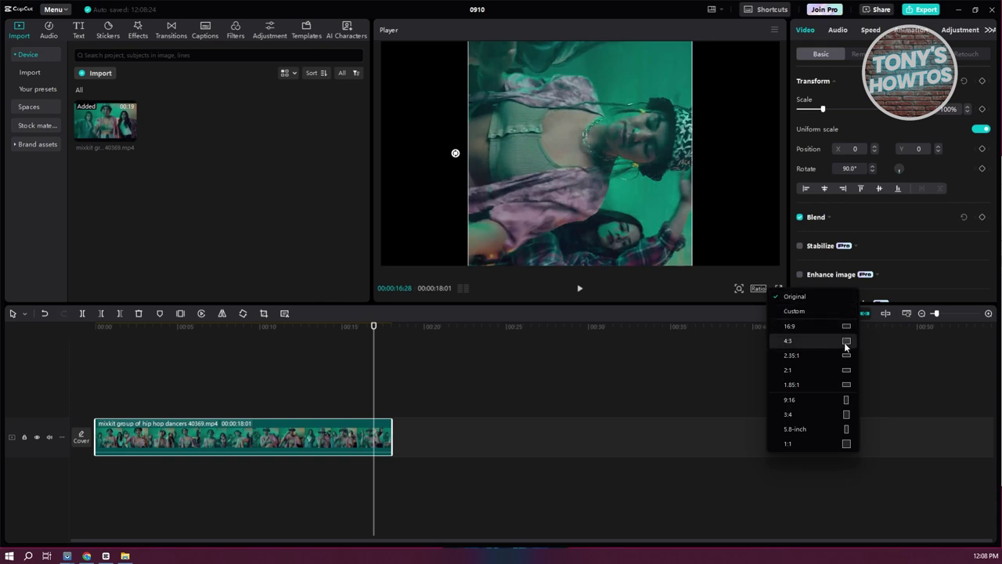
pyautogui.click(844, 400)
pyautogui.moveTo(614, 220); pyautogui.dragTo(662, 293)
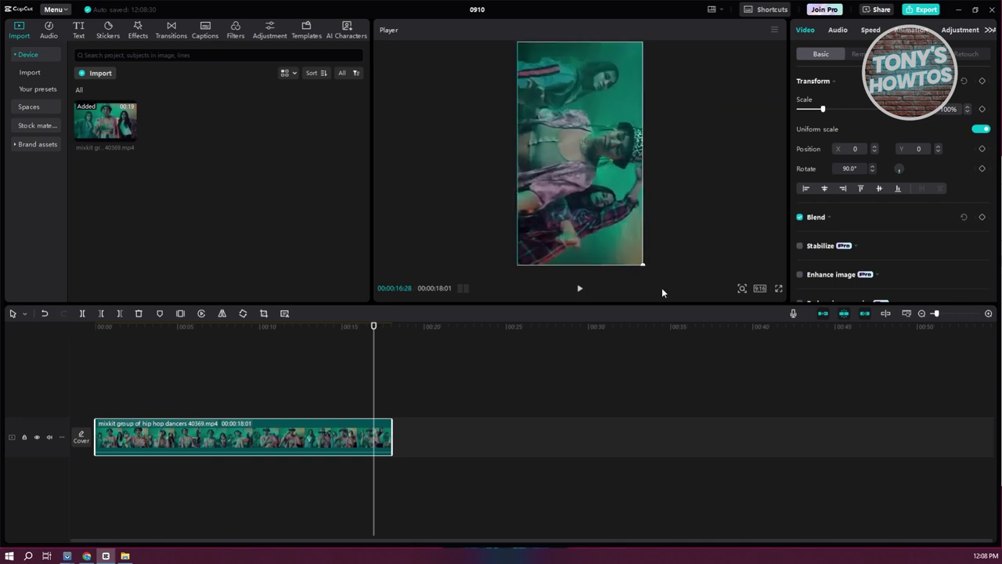
pyautogui.click(699, 198)
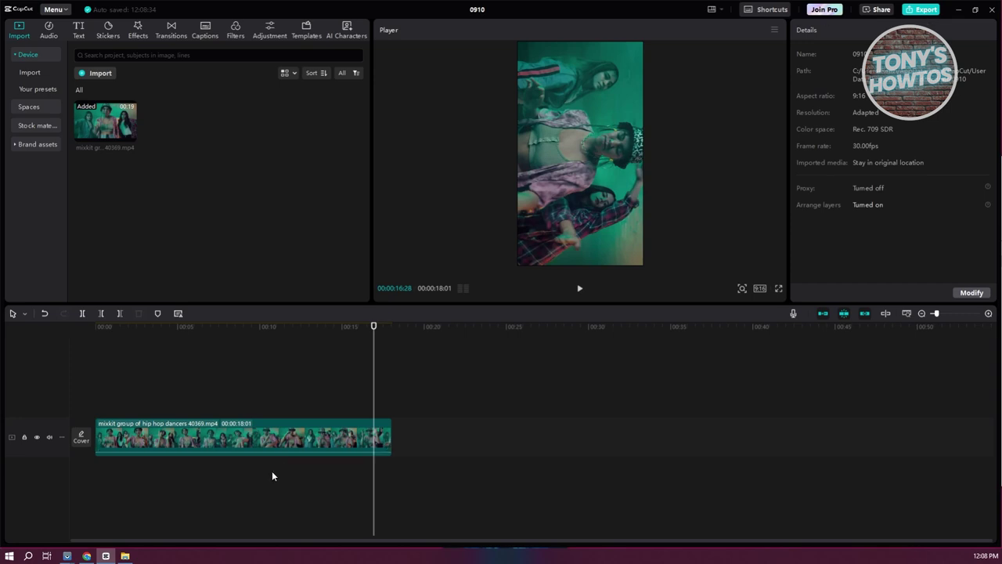
# Export the project as 0910.mp4 at 1080P, open its folder, and switch back to Chrome.
pyautogui.click(924, 10)
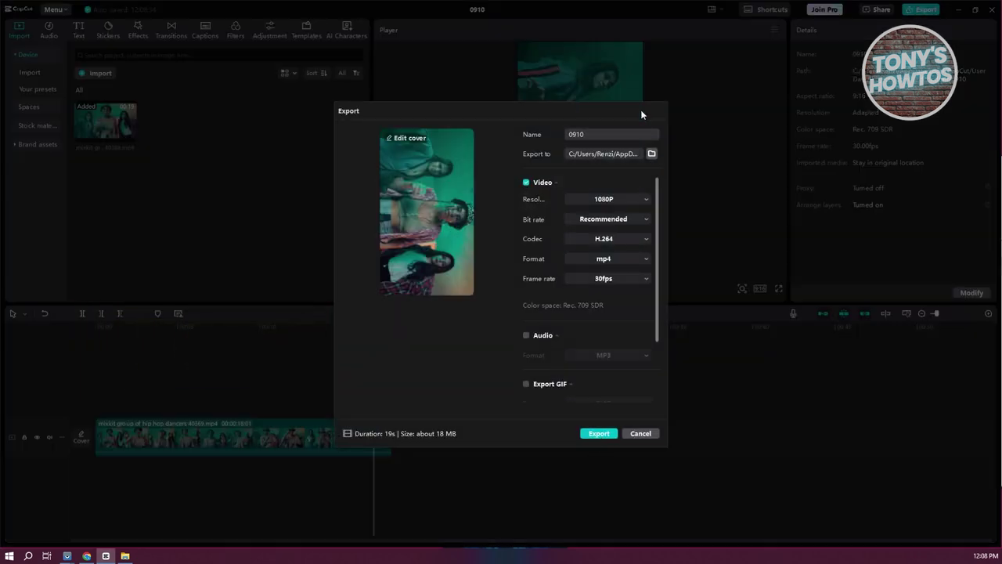
pyautogui.click(595, 434)
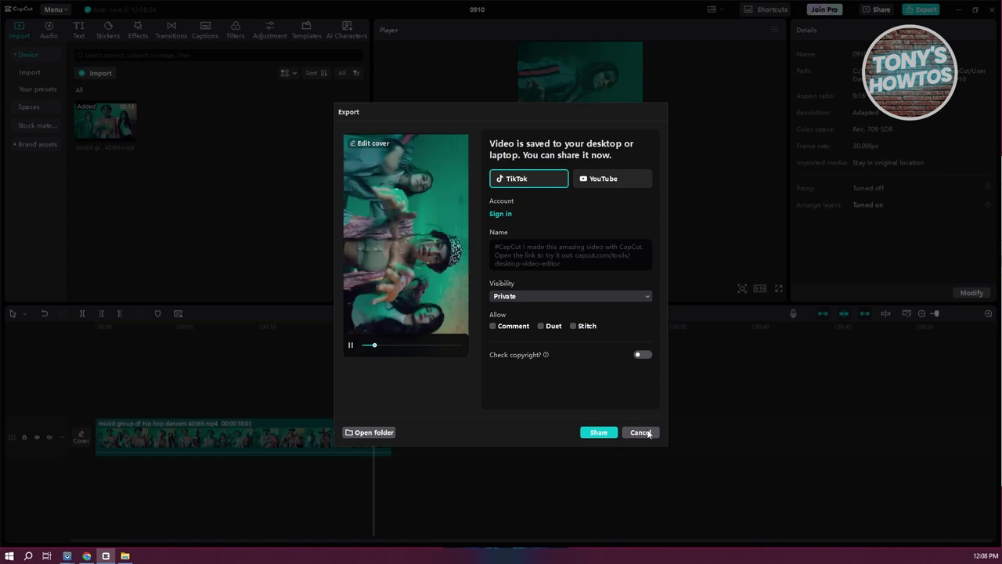
pyautogui.click(371, 433)
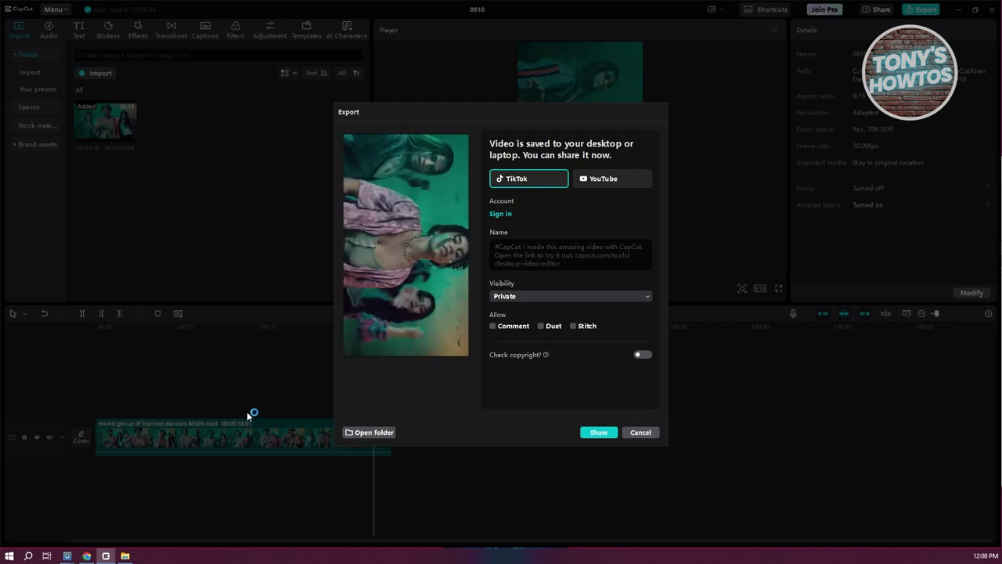
pyautogui.click(86, 556)
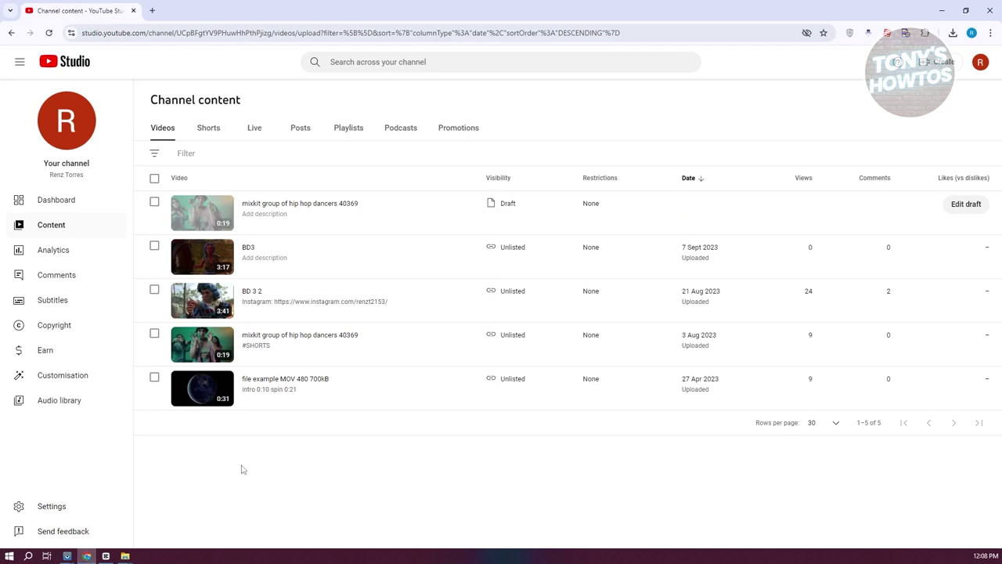
# Open Upload videos from the Create menu, dismissing the podcast RSS feed announcement.
pyautogui.click(939, 62)
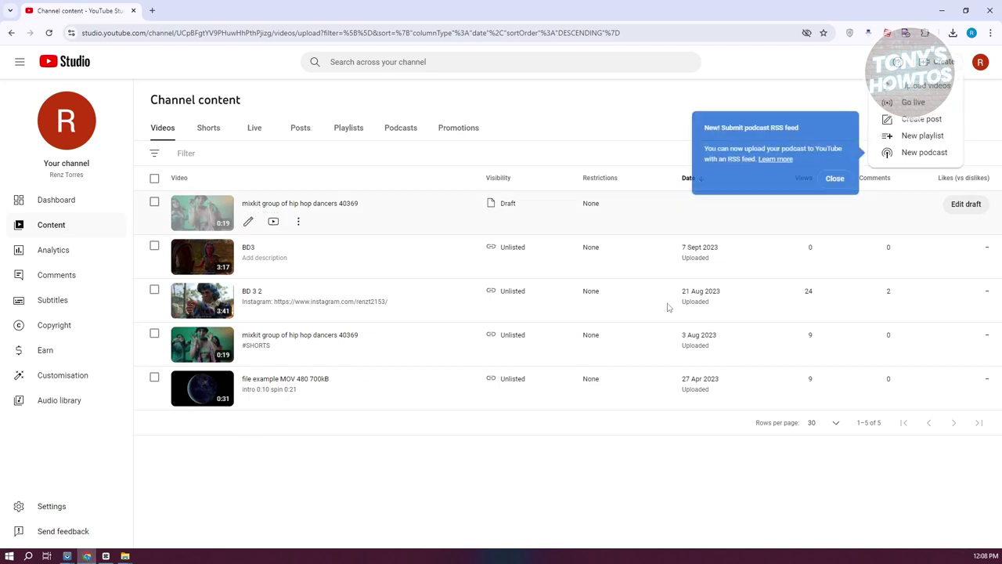
pyautogui.click(834, 178)
pyautogui.click(939, 63)
pyautogui.click(926, 86)
# Upload 0910.mp4 from File Explorer and close the dialog, keeping it as a draft.
pyautogui.moveTo(126, 556)
pyautogui.click(186, 510)
pyautogui.moveTo(670, 247); pyautogui.dragTo(423, 283)
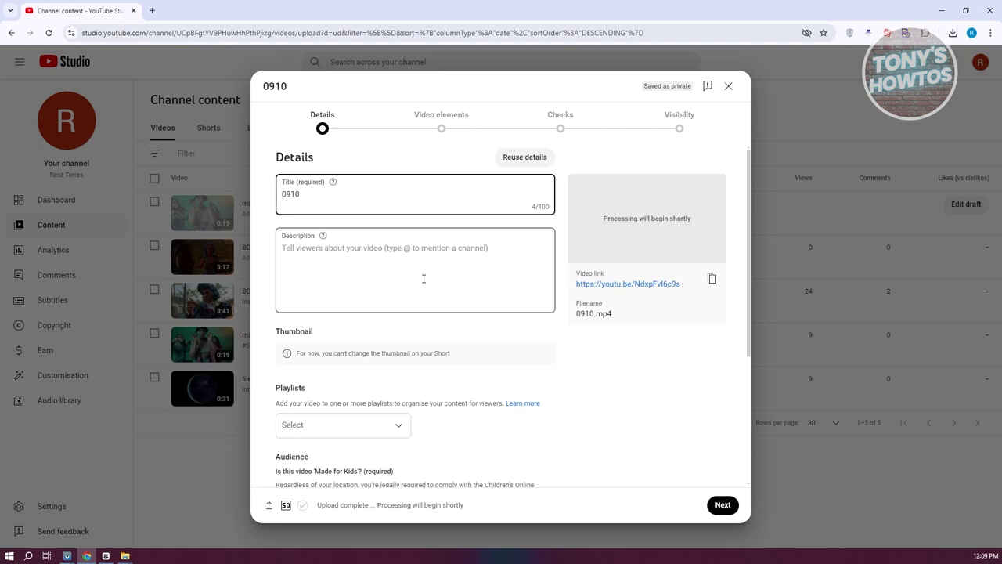
pyautogui.click(734, 89)
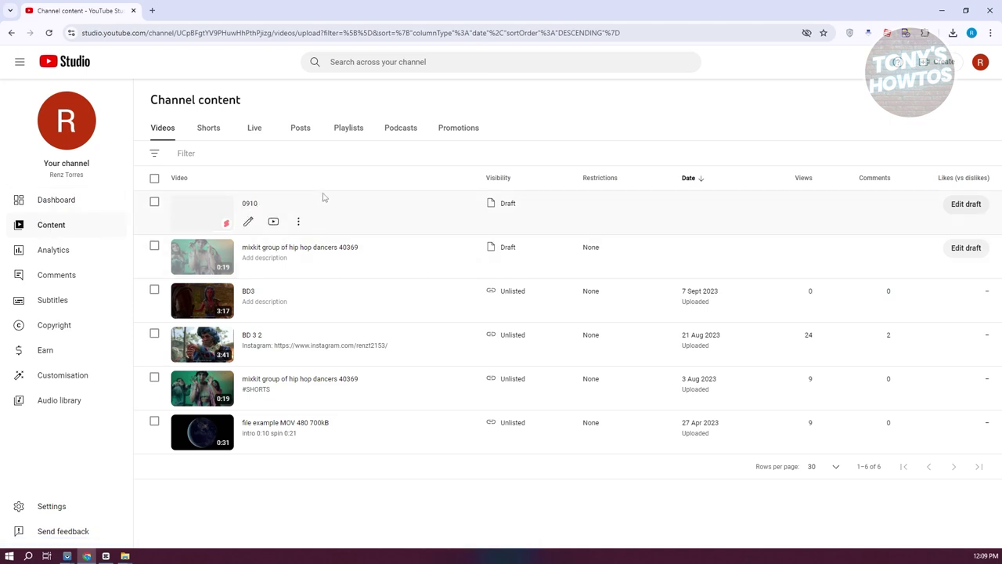
# Check the 0910 draft, then open the older dancers video's Unlisted visibility dropdown.
pyautogui.click(221, 230)
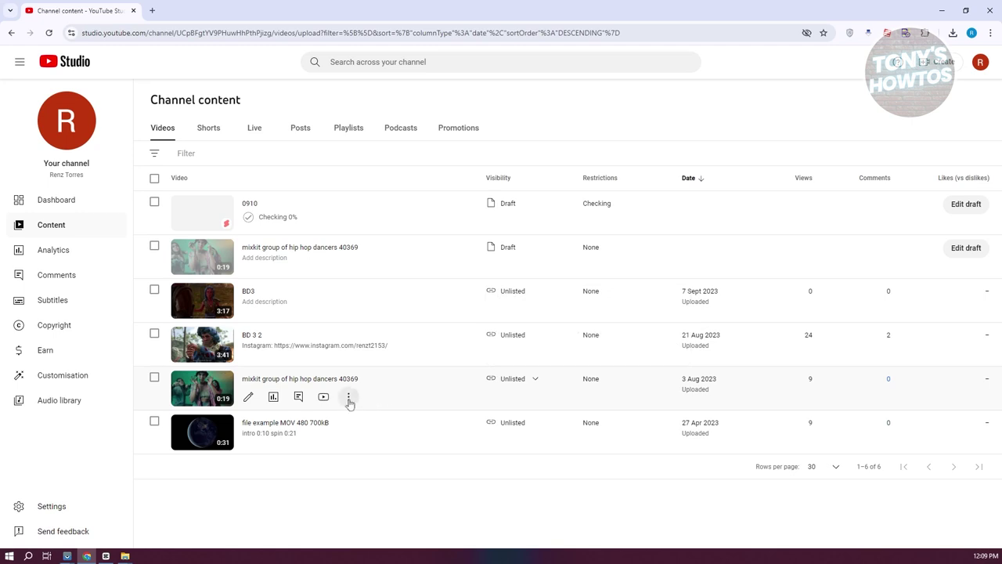
pyautogui.click(349, 398)
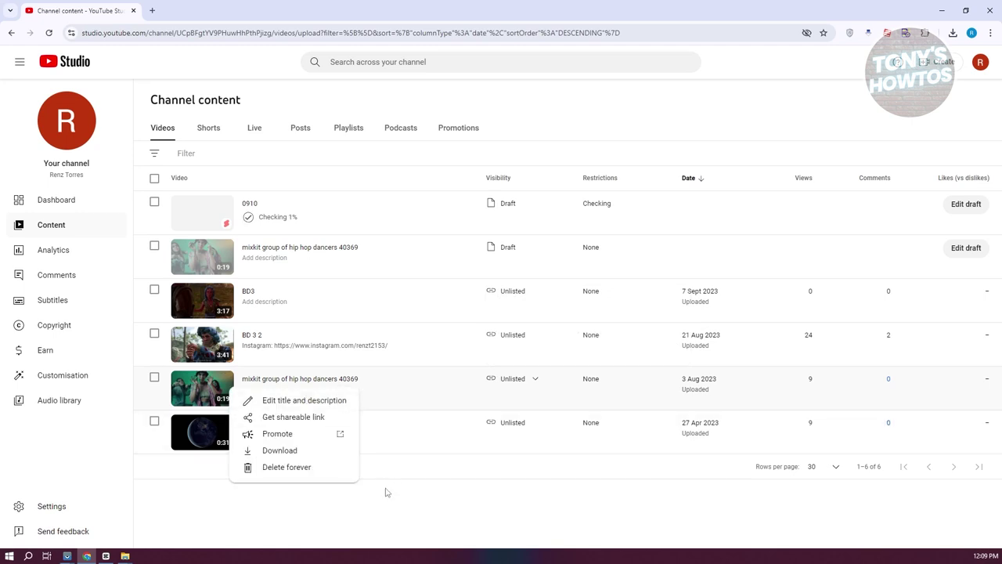
pyautogui.click(462, 414)
pyautogui.click(535, 380)
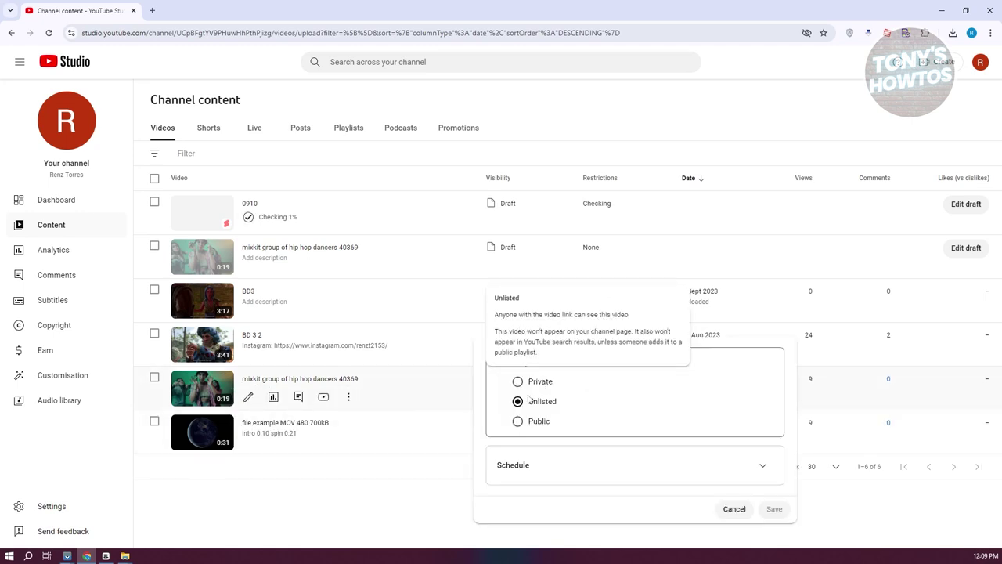